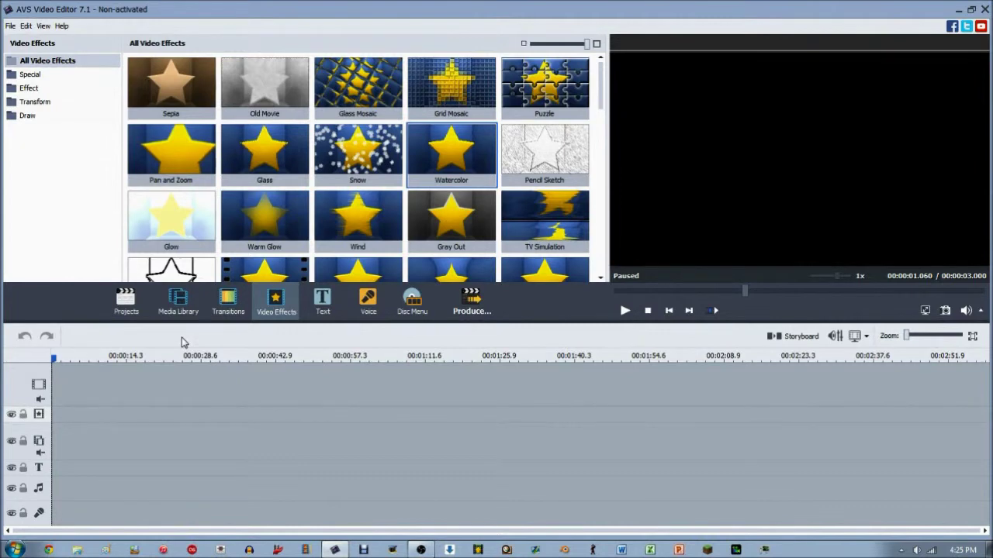
Check the empty Media Library, then preview the Sepia effect in the Video Effects gallery
left_click(178, 301)
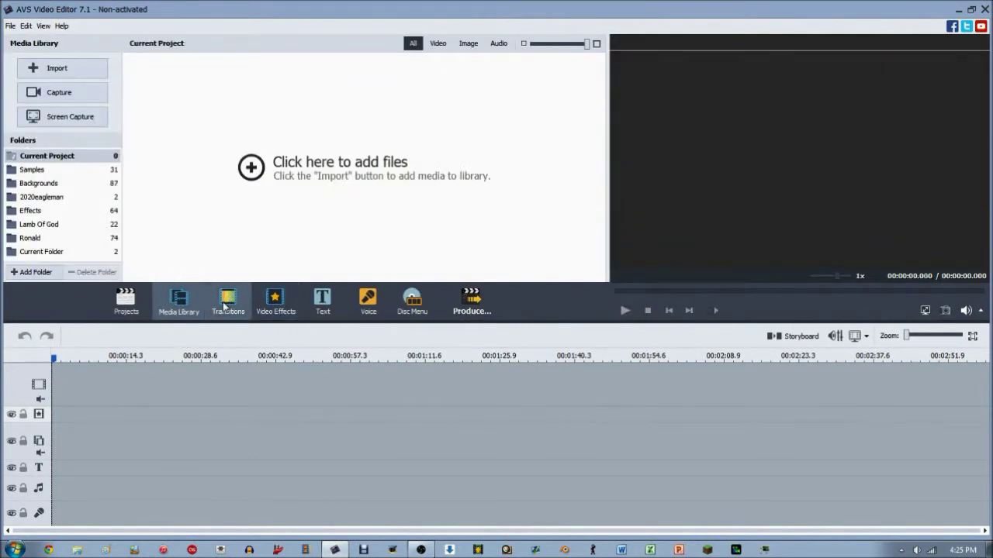
left_click(272, 306)
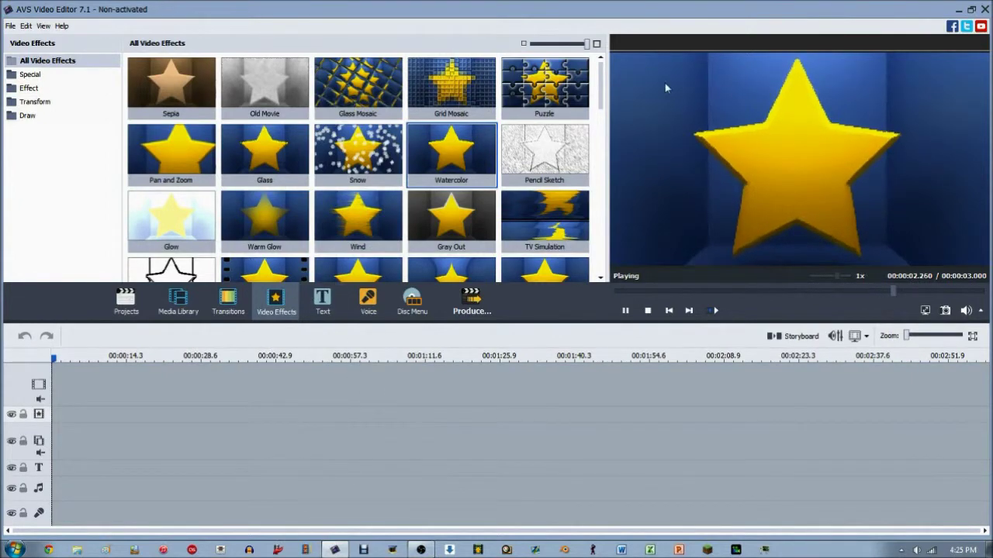
mouse_move(603, 86)
left_mouse_down()
mouse_move(603, 246)
mouse_move(604, 80)
left_mouse_up()
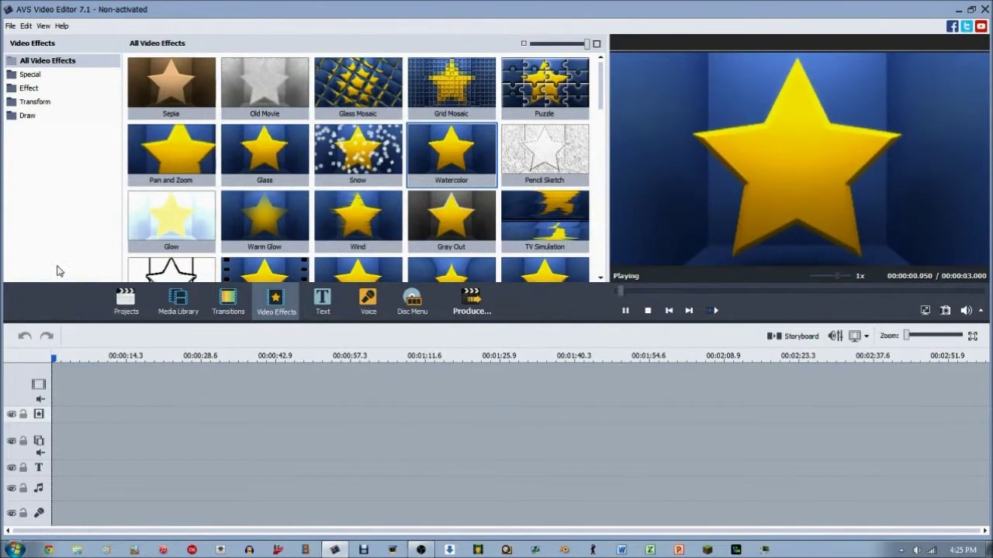
scroll(225, 116, "down", 5)
scroll(434, 172, "up", 5)
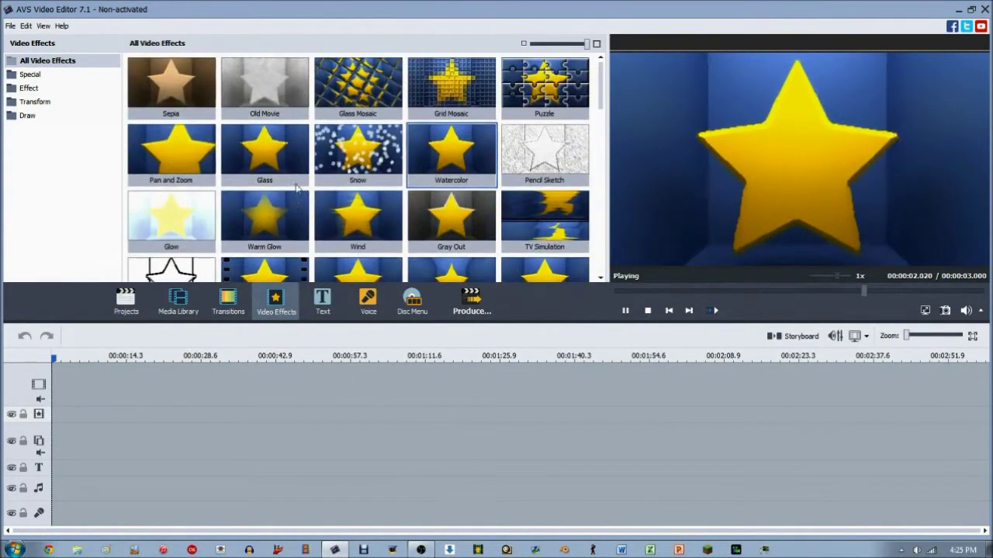
left_click(190, 88)
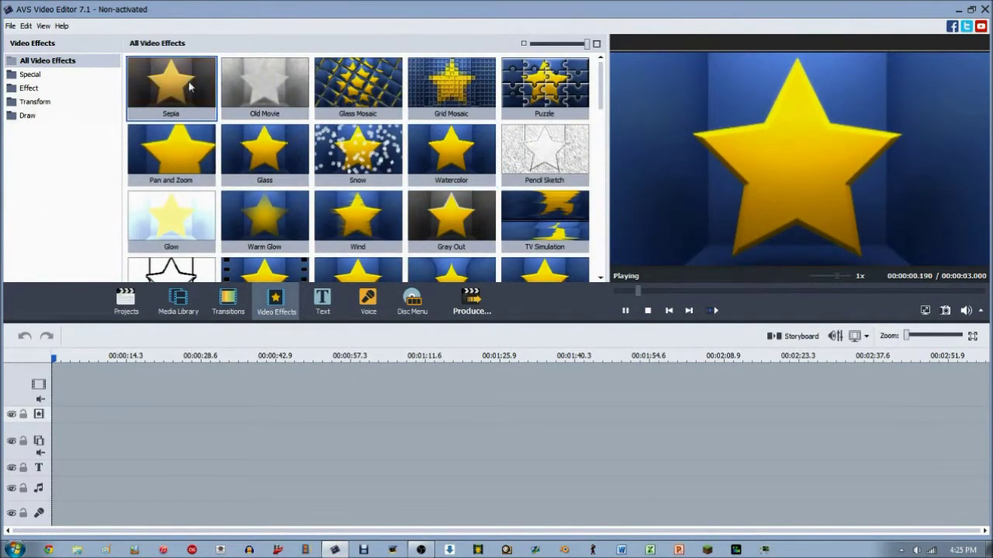
Drag the Background - Fog clip from the Effects folder onto the video track
left_click(180, 301)
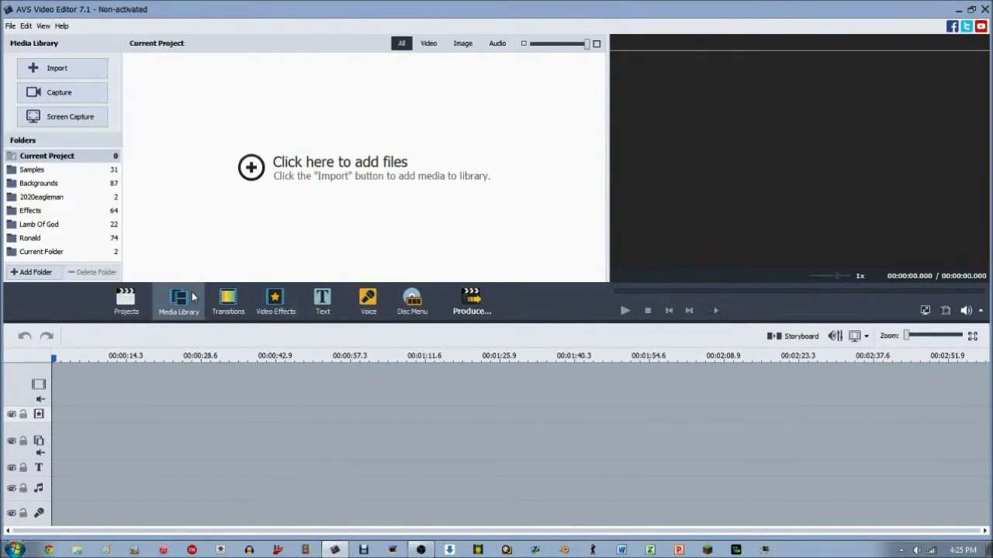
left_click(53, 184)
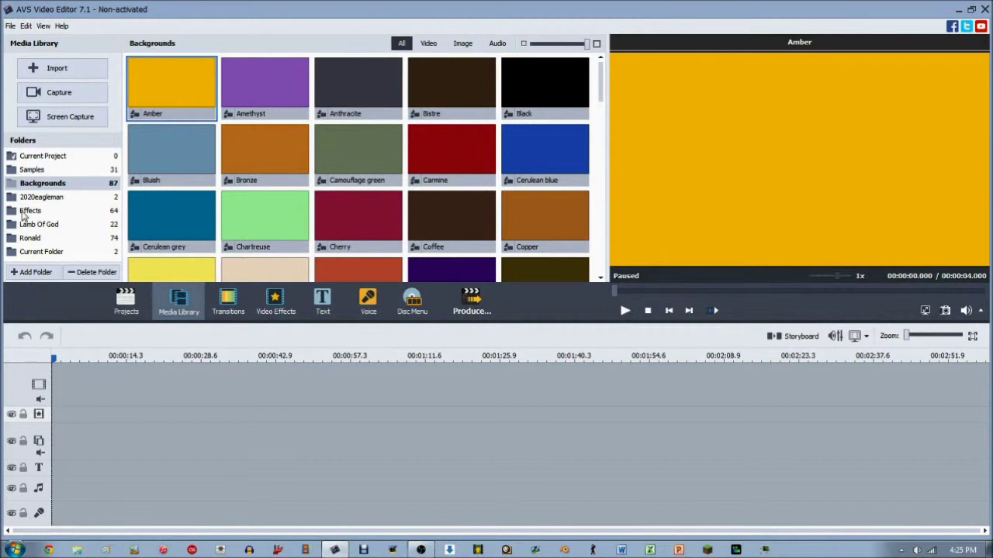
left_click(35, 211)
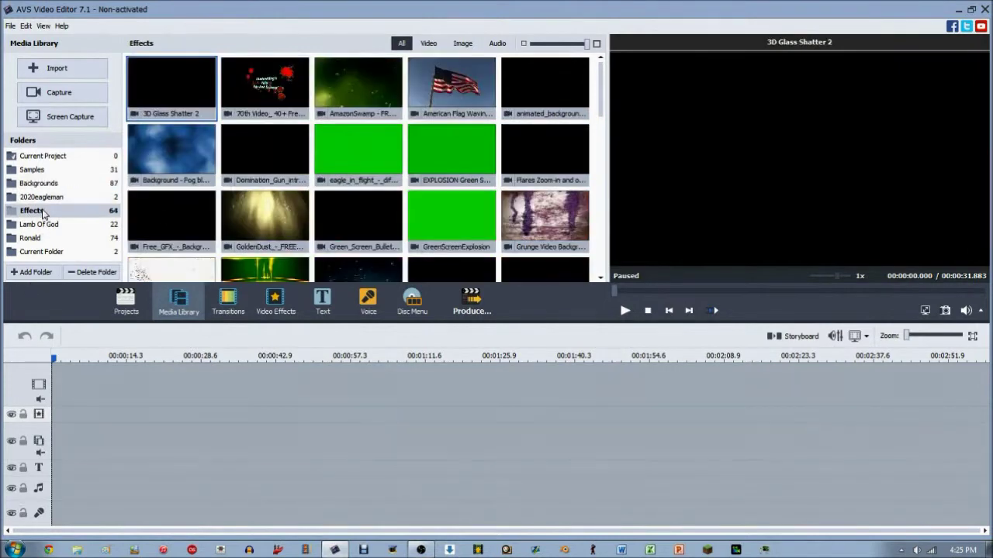
left_click(176, 161)
left_click_drag(176, 161, 72, 376)
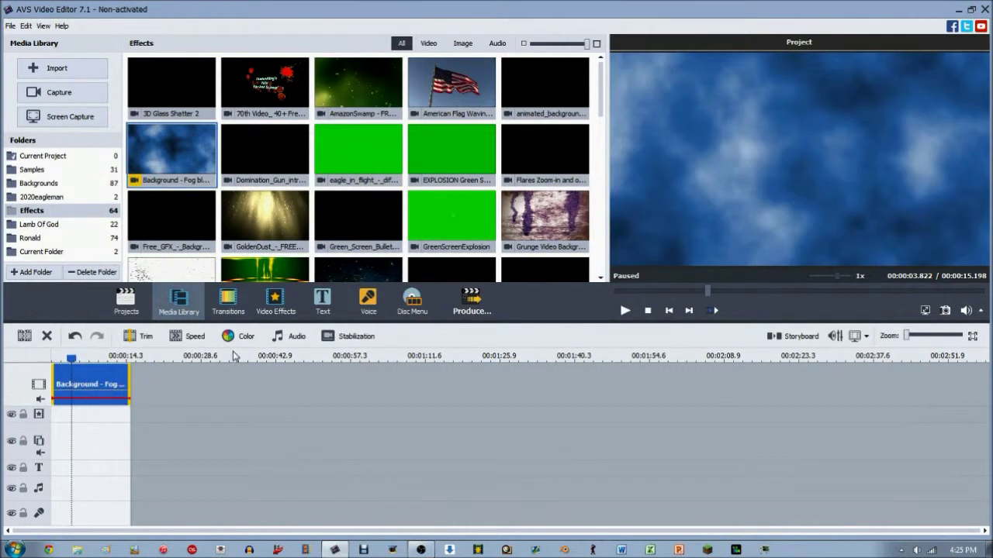
left_click(275, 301)
Add Sepia to the effects track at the project start and trim it to the fog clip's end
left_click_drag(194, 101, 93, 425)
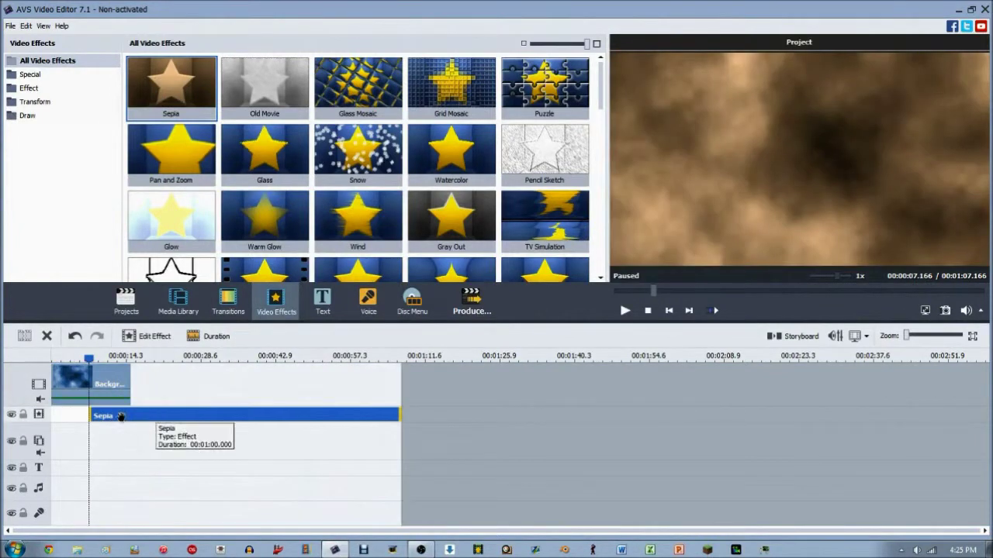
left_click_drag(88, 360, 86, 360)
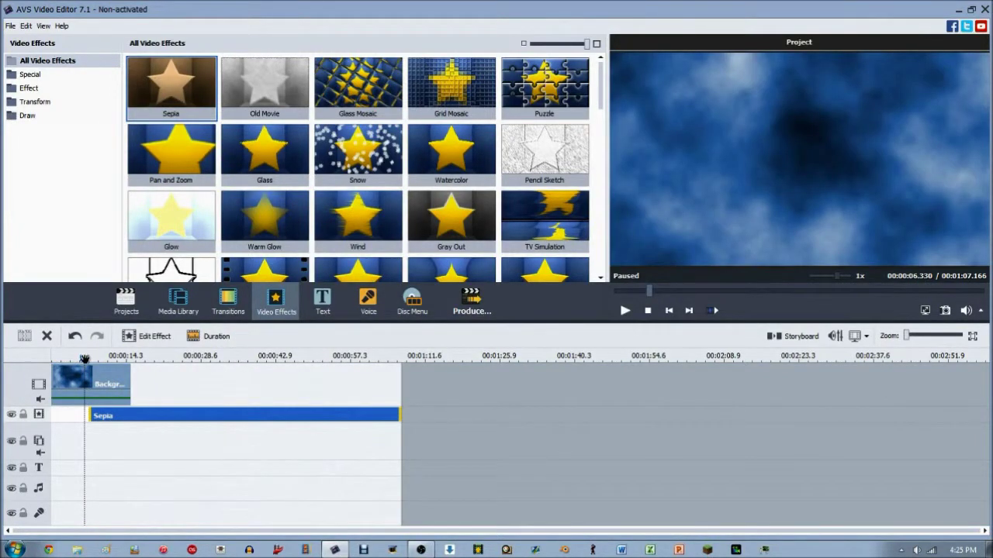
key("space")
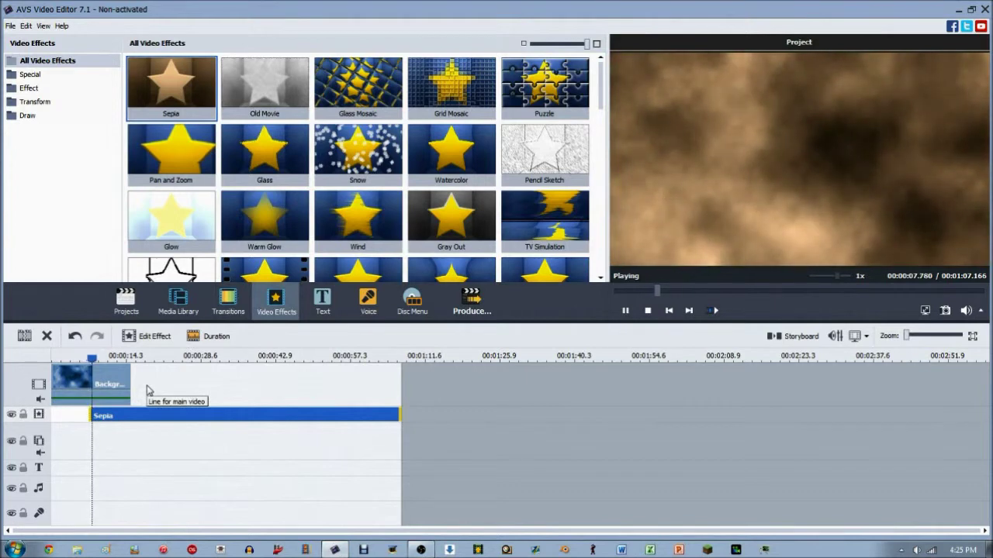
key("space")
left_click_drag(155, 419, 117, 418)
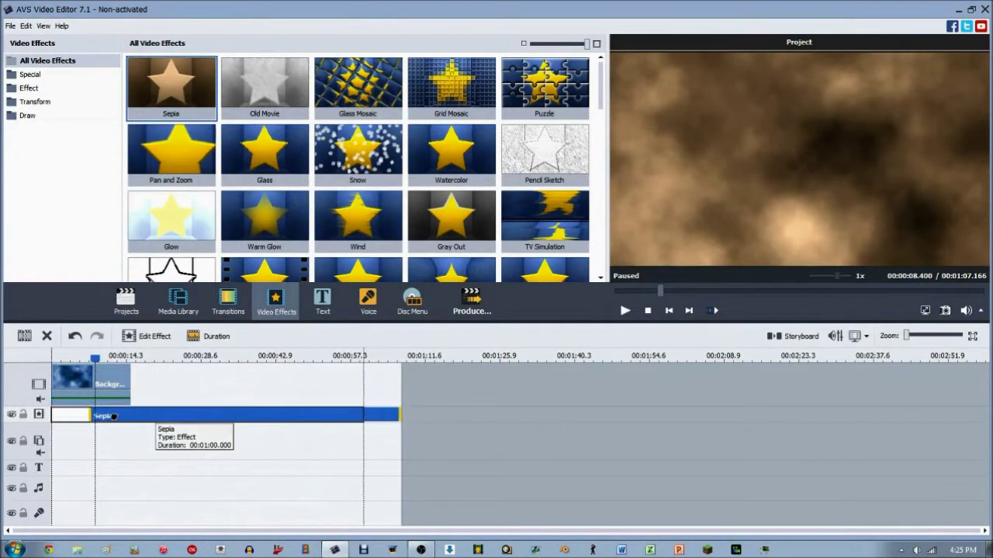
left_click(648, 310)
key("space")
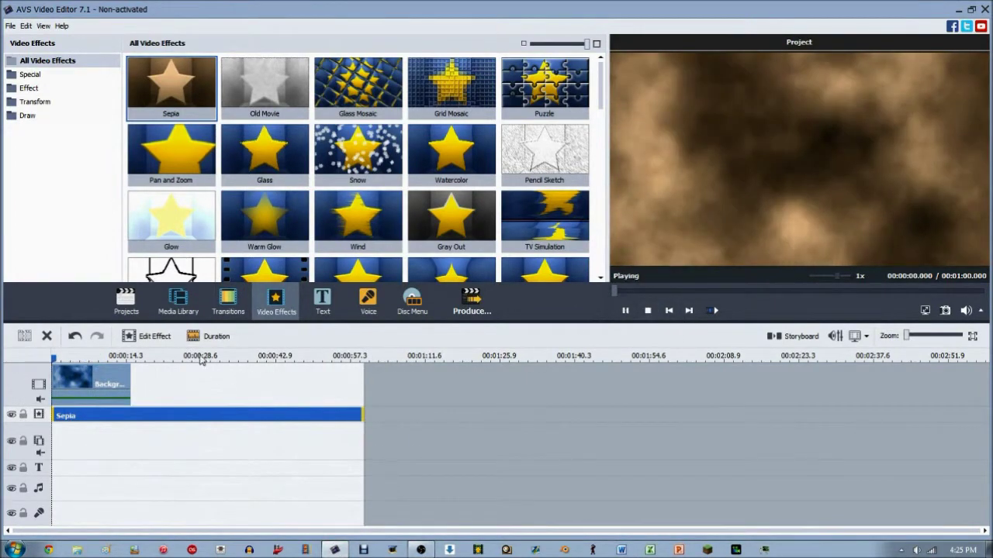
key("space")
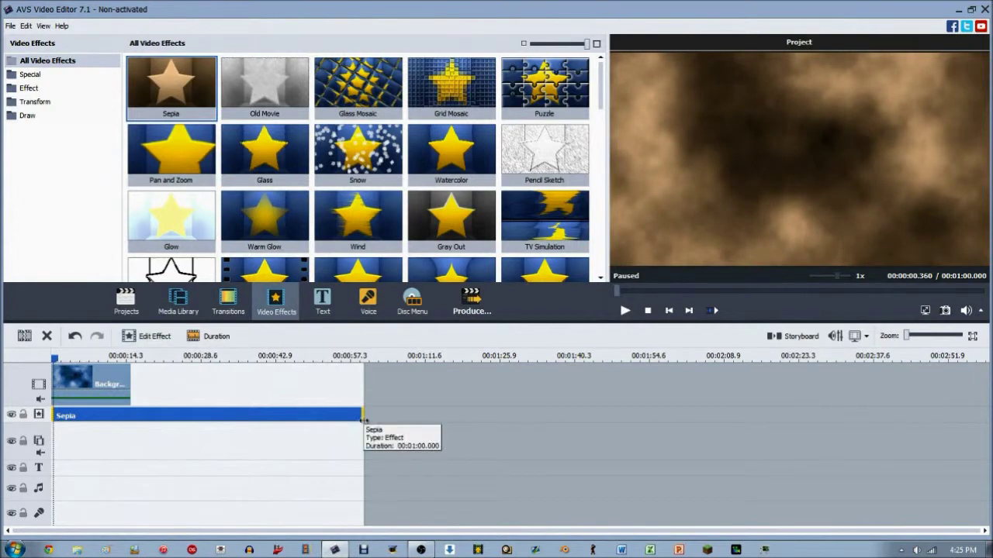
left_click_drag(363, 417, 130, 420)
Test a duplicate Sepia on a new effects track, then delete the duplicate
right_click(146, 417)
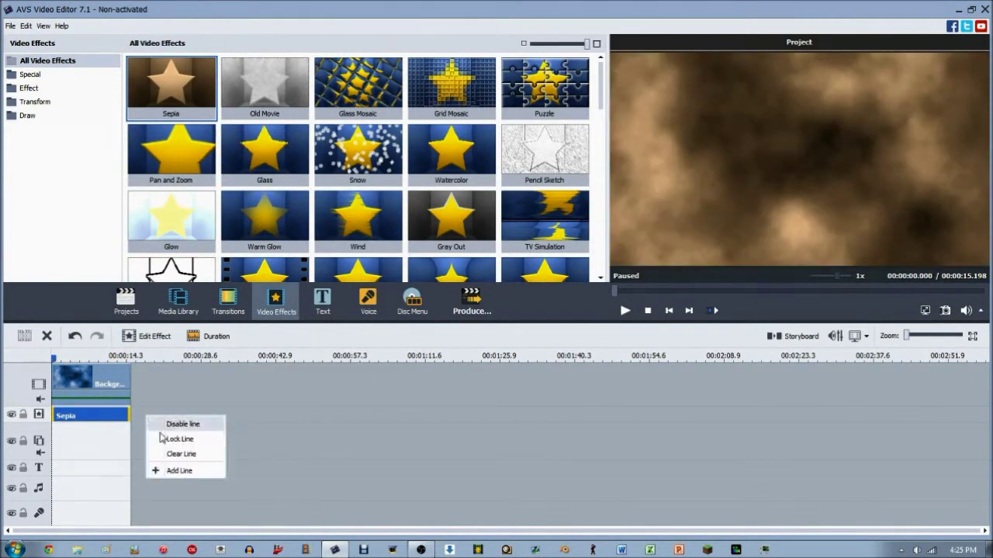
left_click(174, 470)
right_click(102, 413)
left_click(162, 481)
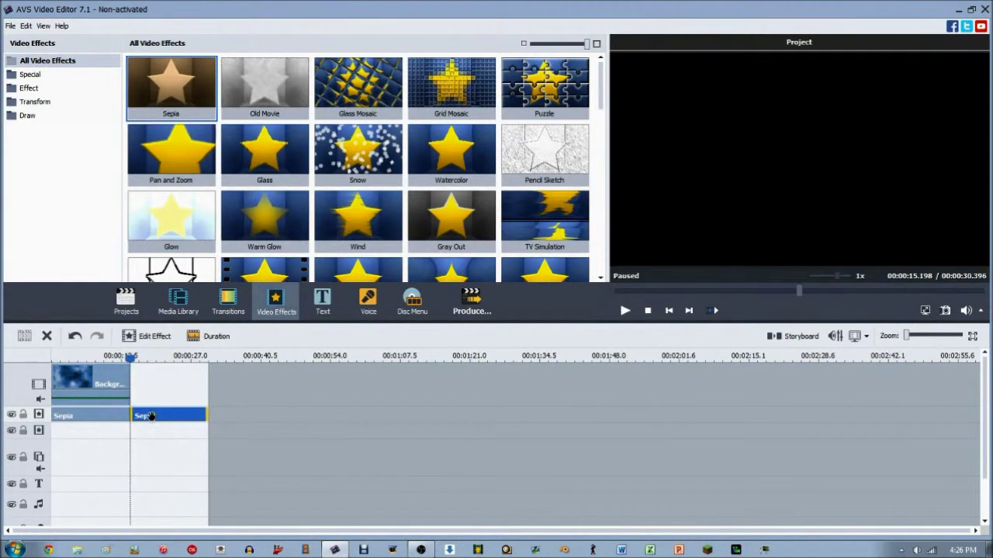
left_click_drag(157, 417, 123, 433)
left_click(94, 358)
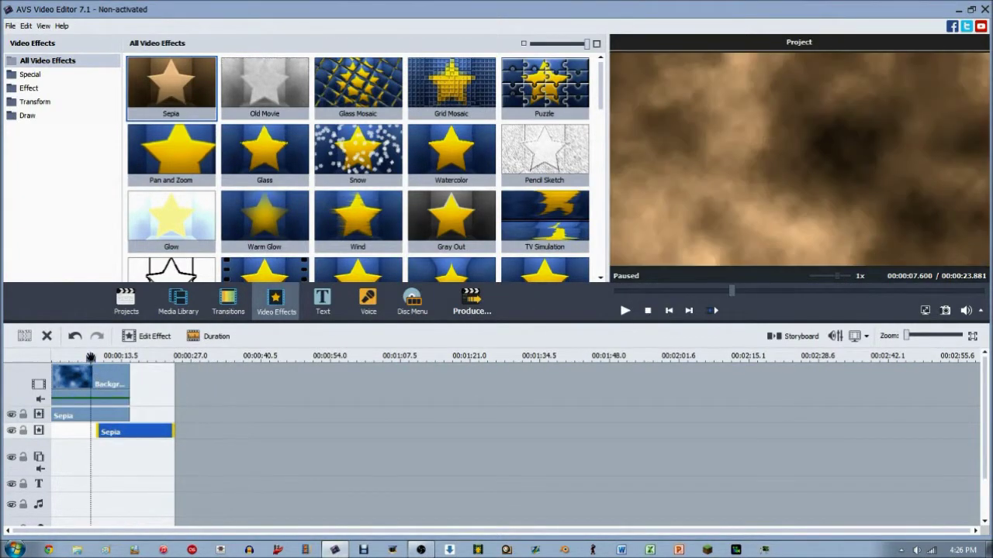
key("space")
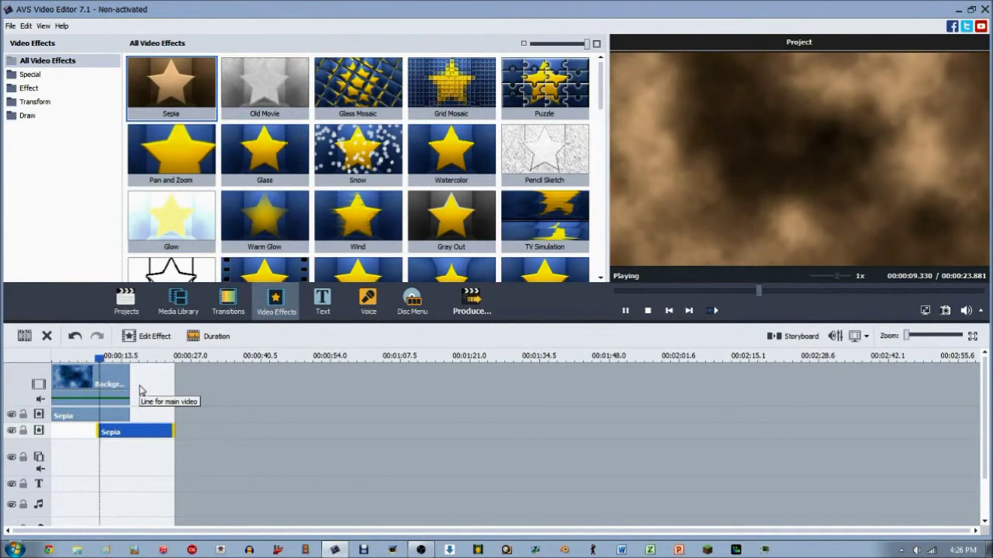
key("space")
key("Delete")
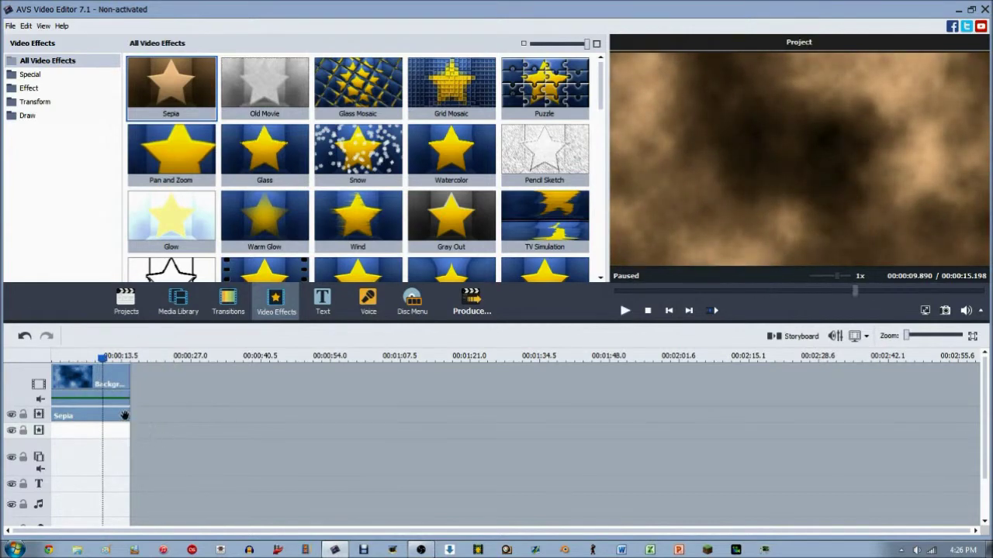
left_click(124, 416)
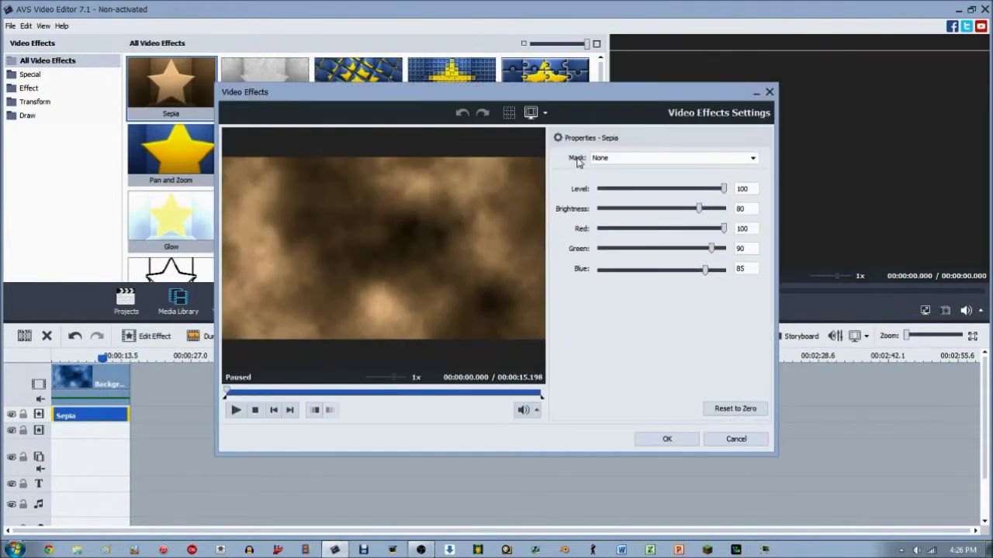
Try a rectangle mask on the Sepia effect, moving and resizing it
left_click(632, 161)
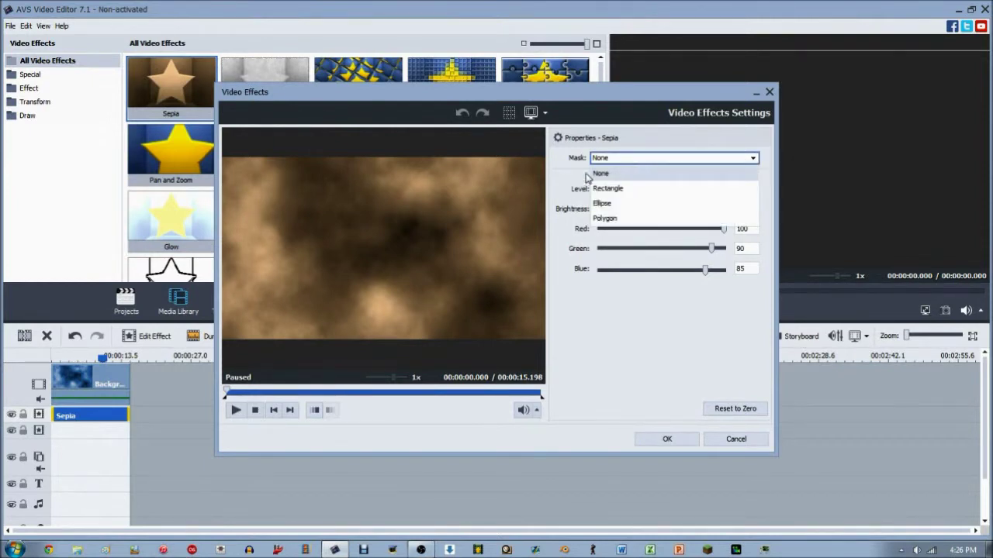
left_click(447, 275)
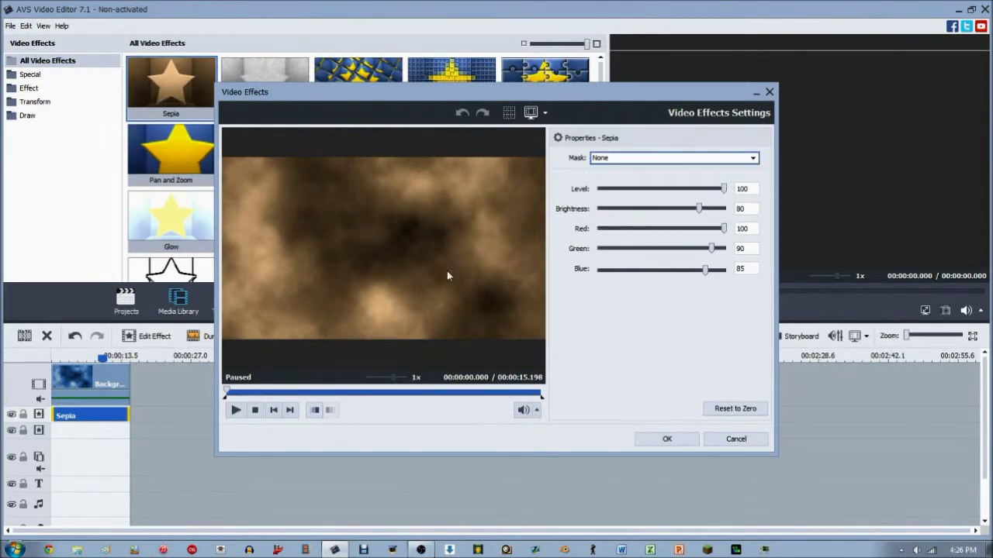
left_click(634, 163)
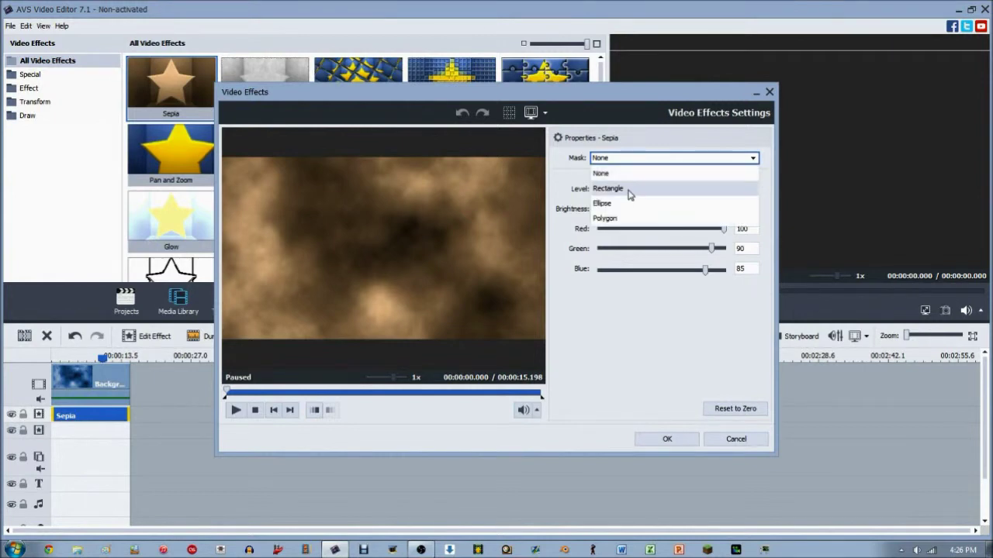
left_click(626, 191)
left_click_drag(451, 233, 364, 234)
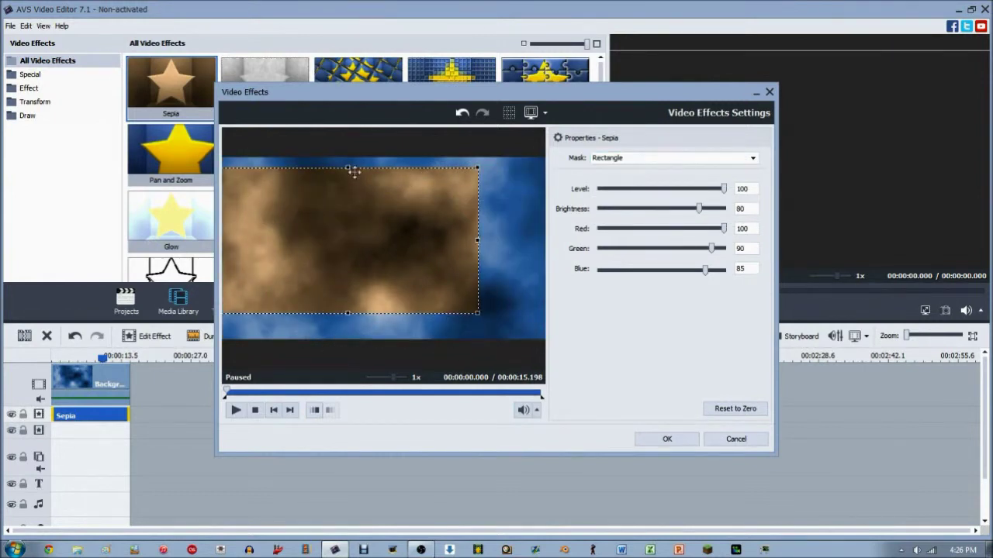
left_click_drag(349, 169, 390, 264)
left_click_drag(328, 273, 293, 271)
Try ellipse and polygon masks, then set the Mask back to None
left_click(675, 157)
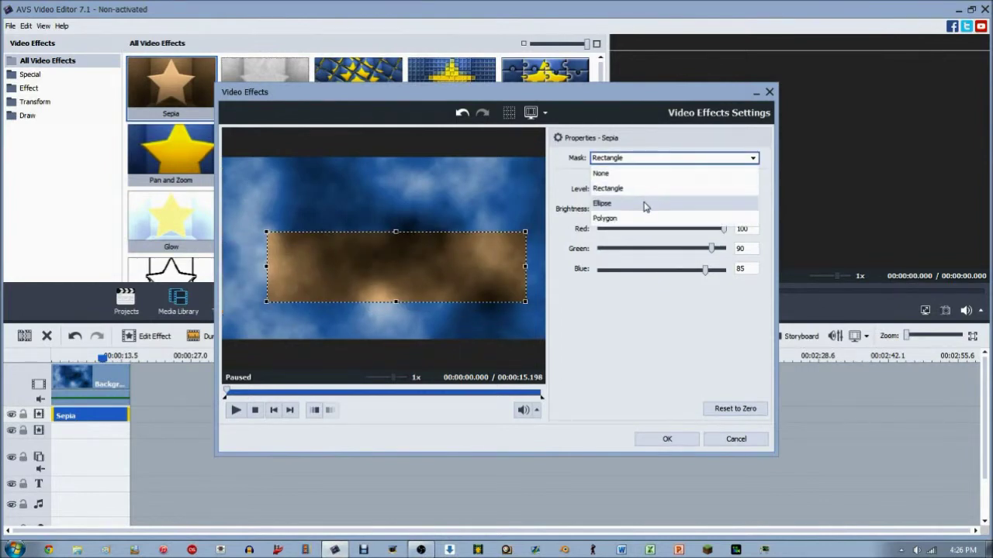
left_click(627, 203)
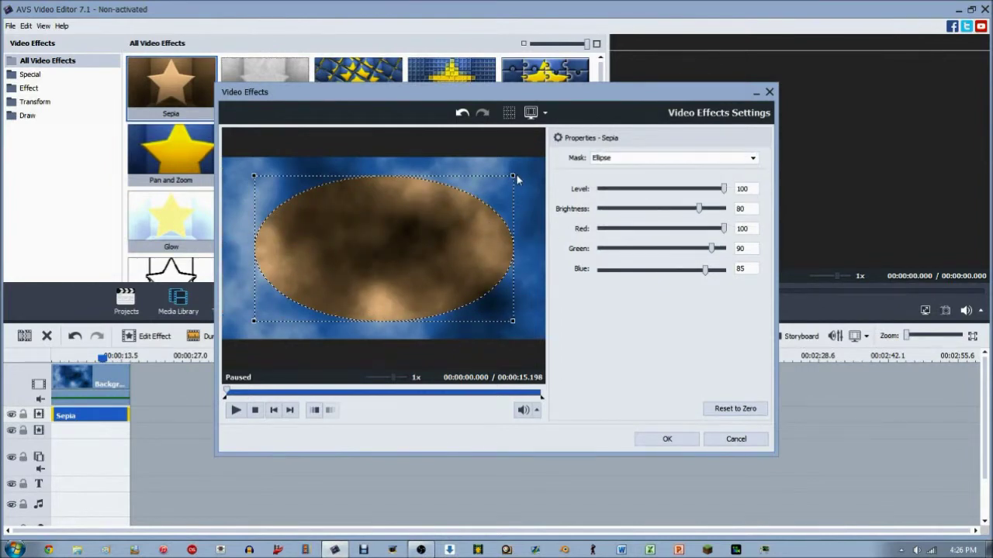
left_click_drag(513, 175, 515, 176)
left_click(601, 161)
left_click(605, 217)
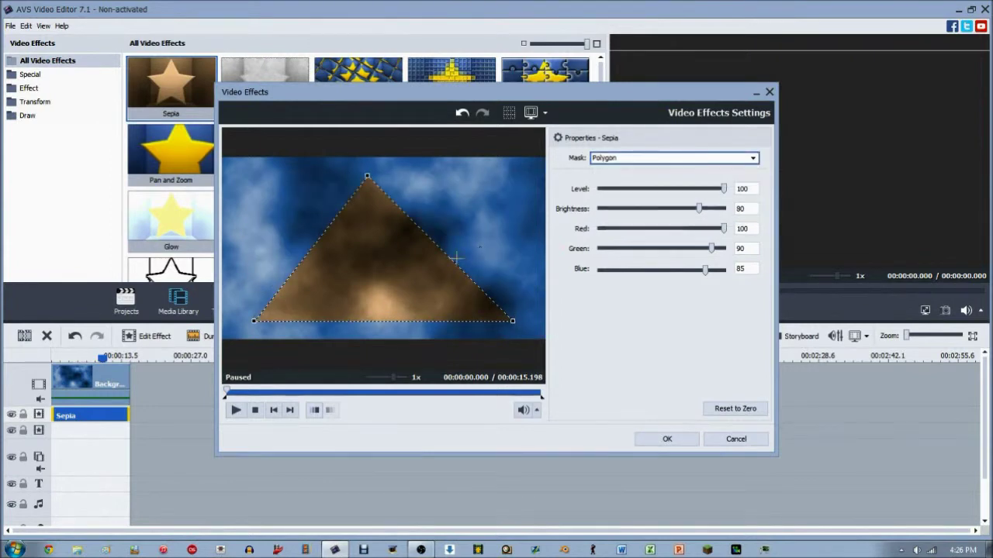
left_click_drag(459, 249, 474, 196)
left_click_drag(336, 211, 425, 261)
left_click(639, 157)
left_click(597, 177)
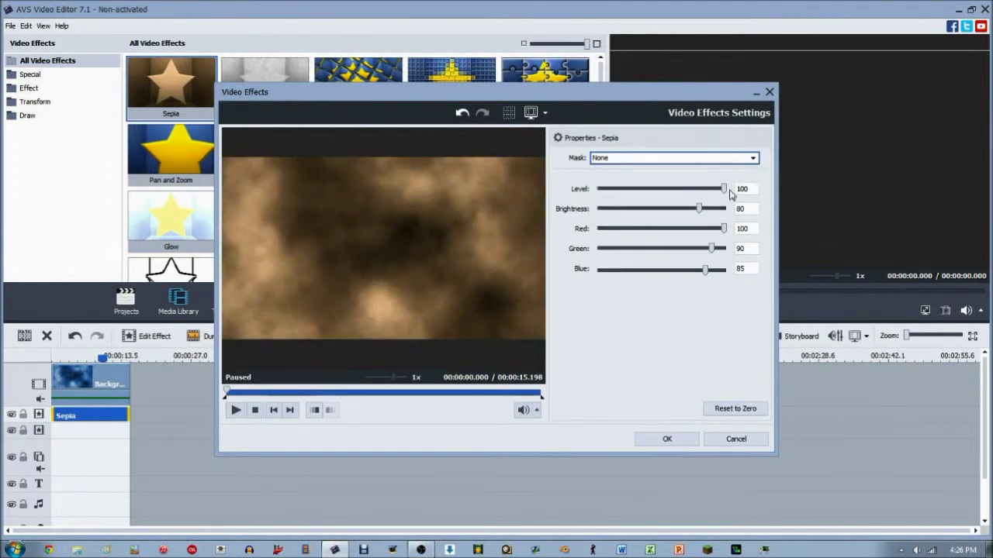
left_click_drag(725, 190, 657, 193)
key("Tab")
type("50")
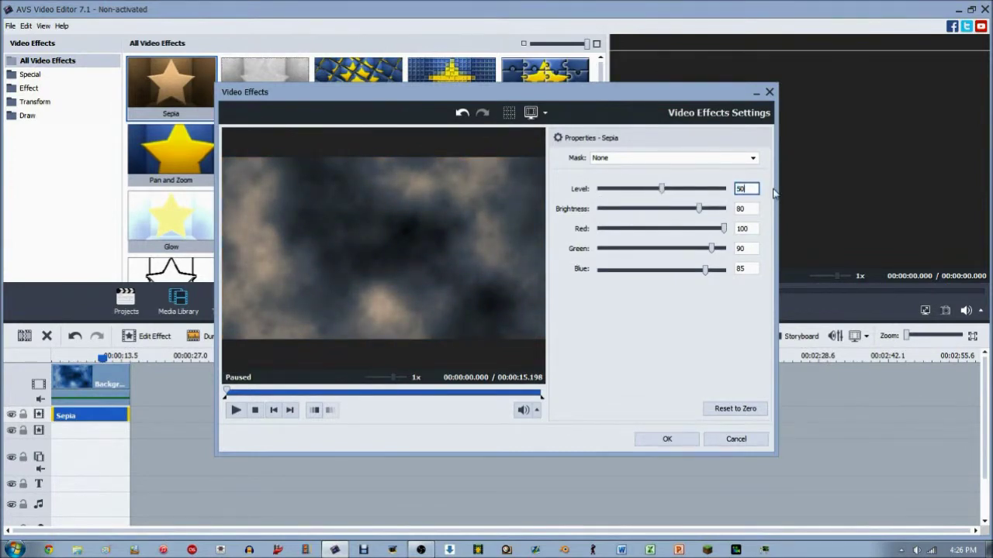
key("Return")
left_click_drag(664, 193, 752, 194)
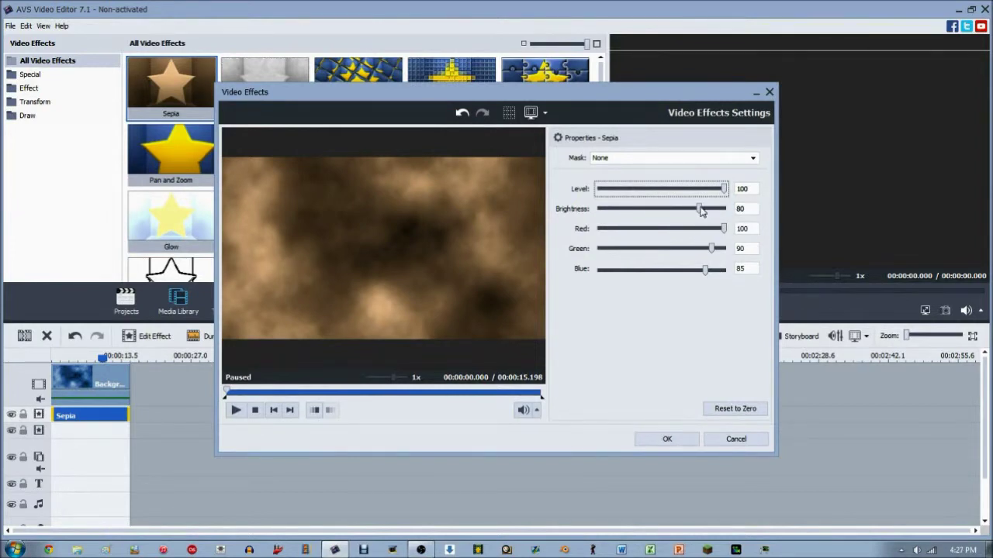
left_click_drag(701, 209, 738, 215)
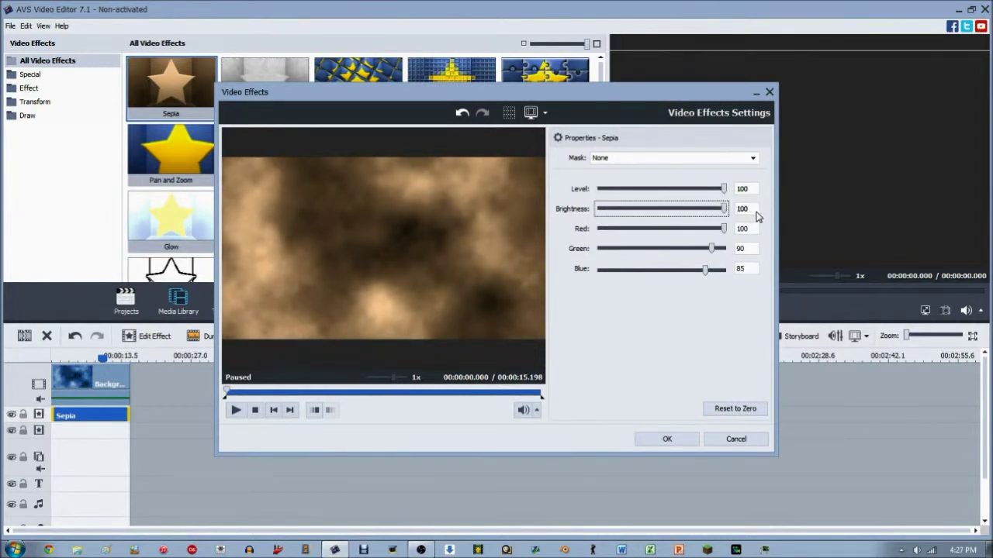
left_click_drag(723, 209, 558, 222)
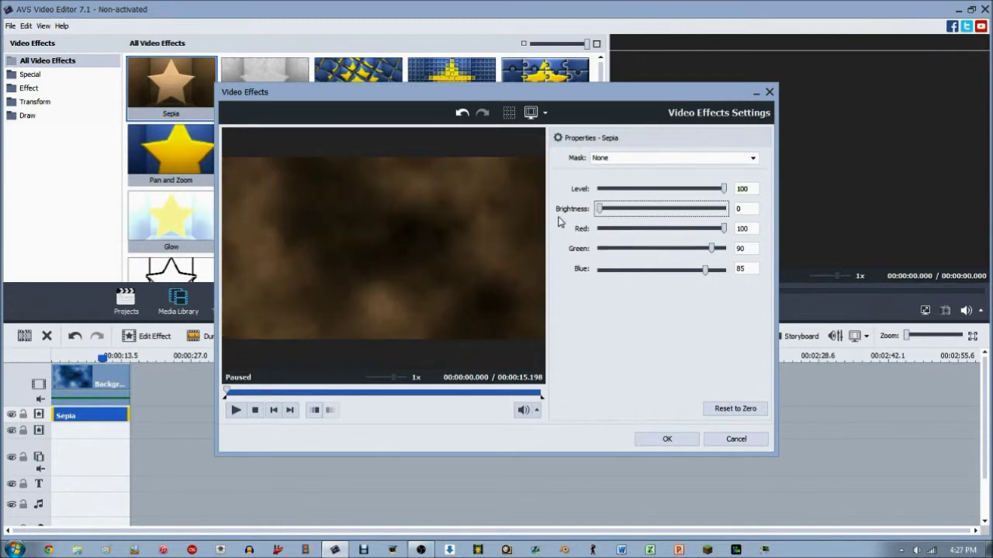
left_click(275, 393)
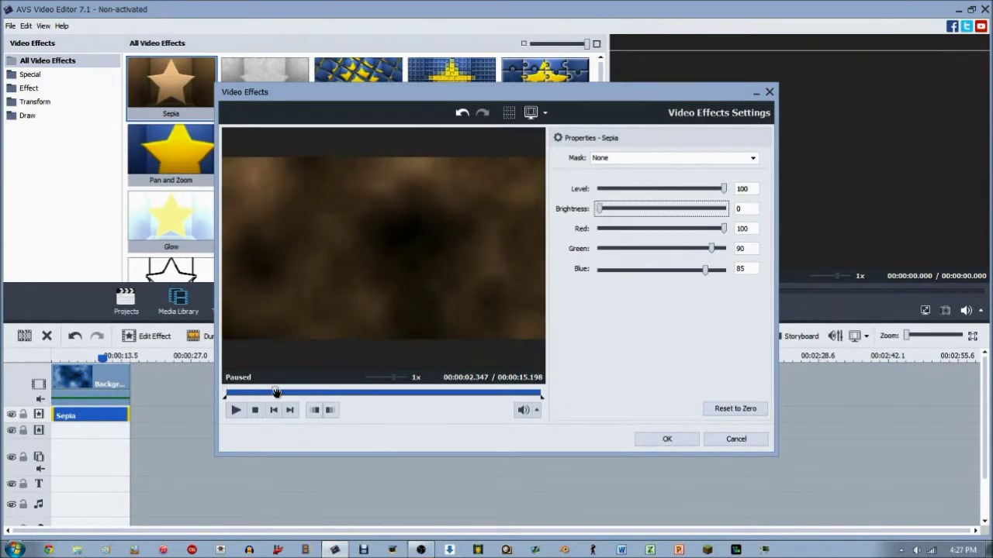
left_click(743, 209)
type("80")
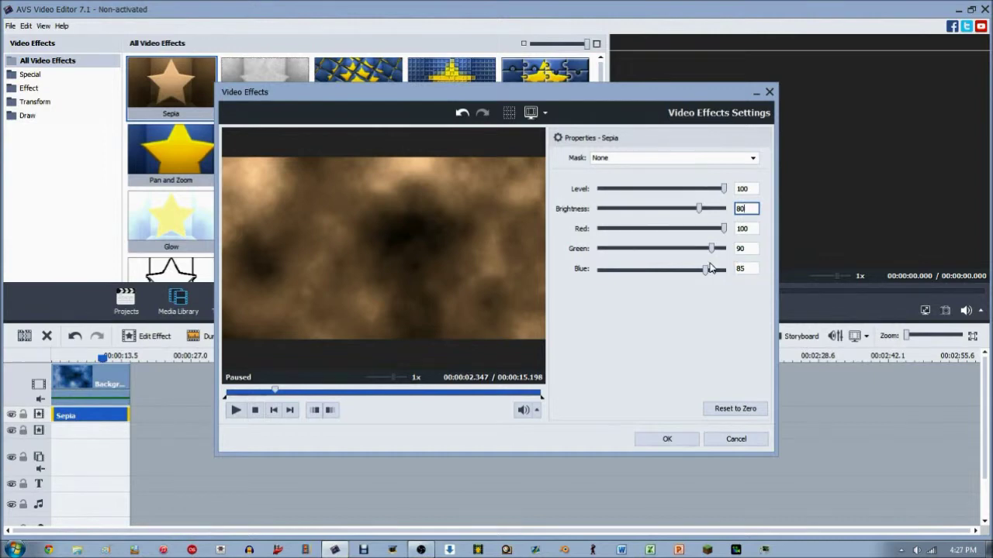
Test various Red, Green and Blue slider values, ending with all three channels at 100
left_click_drag(711, 248, 582, 252)
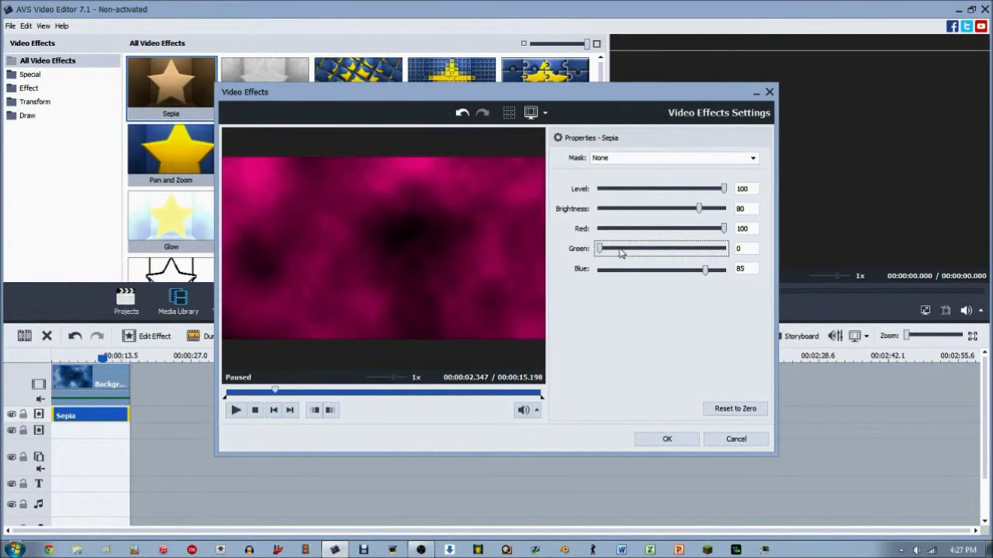
left_click_drag(604, 253, 773, 266)
mouse_move(707, 280)
left_mouse_down()
mouse_move(546, 277)
mouse_move(725, 273)
left_mouse_up()
left_click_drag(724, 228, 555, 233)
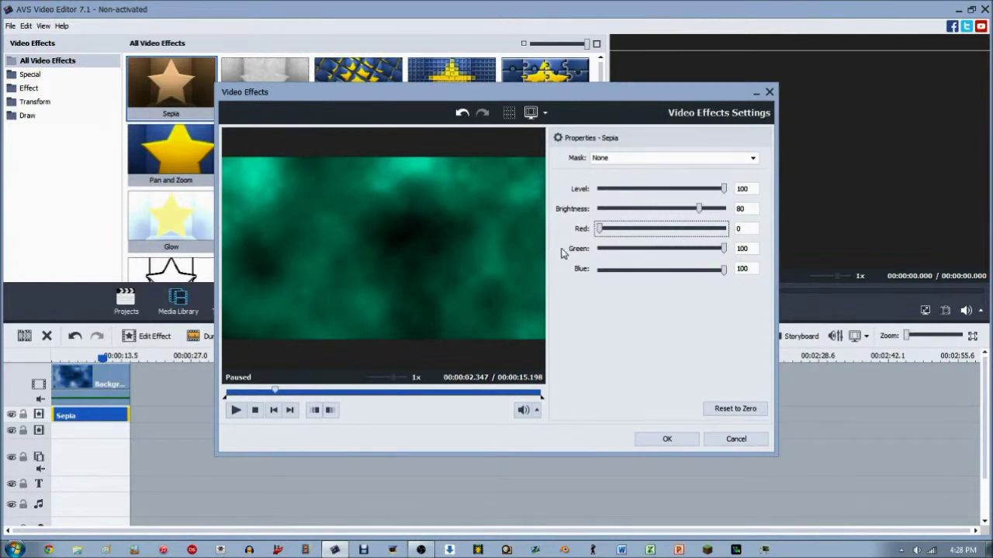
left_click_drag(603, 231, 747, 264)
left_click_drag(723, 231, 740, 281)
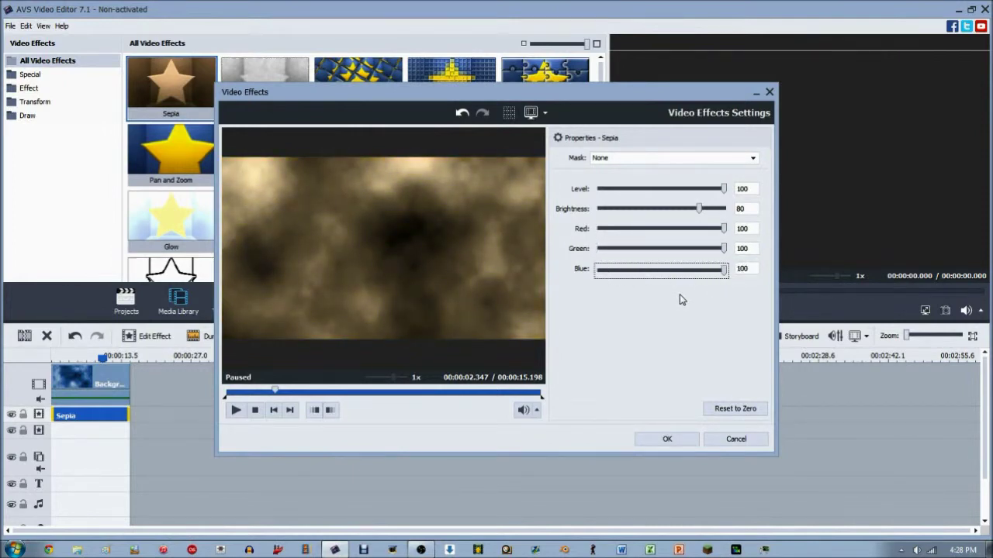
Reset Sepia to zero, then set Level to 100 and Brightness to 80
left_click(746, 411)
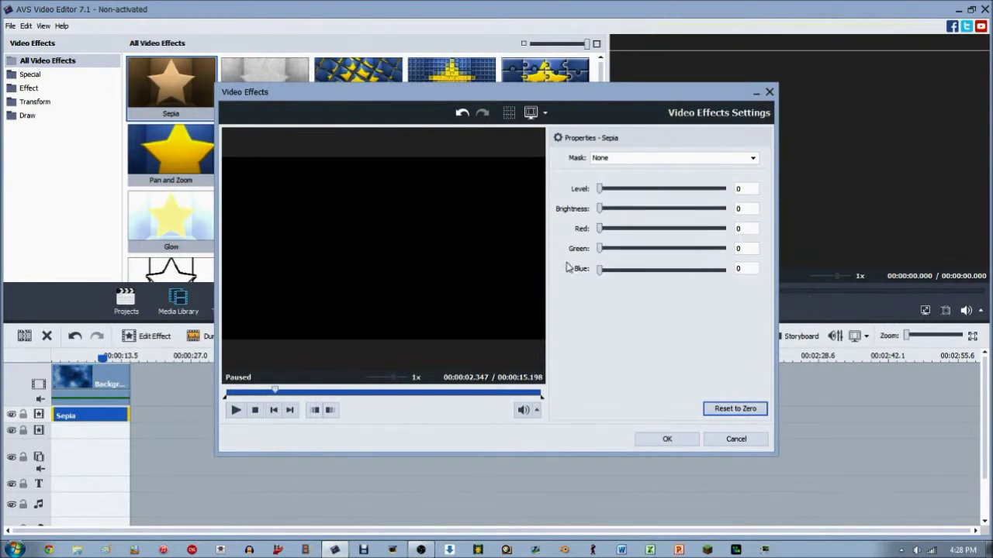
left_click_drag(600, 189, 751, 196)
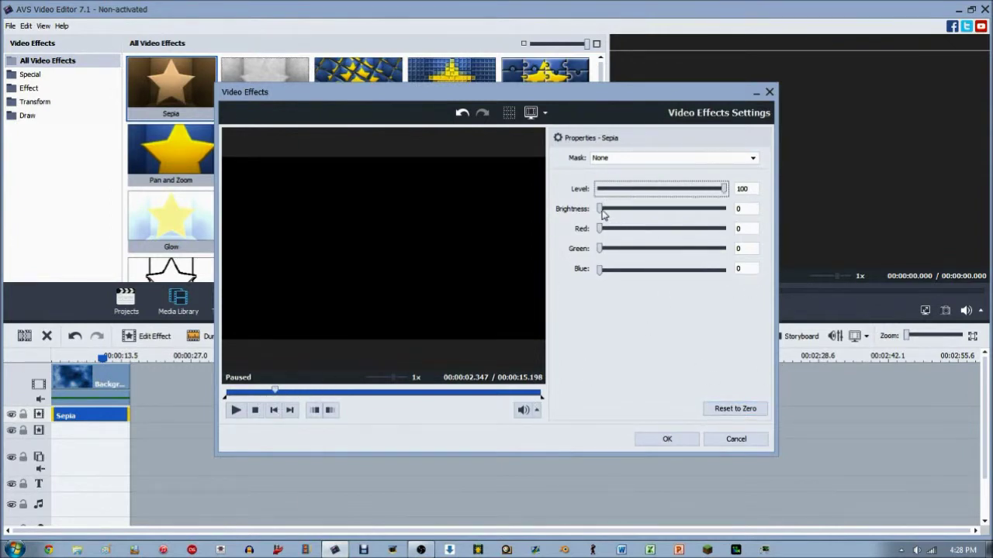
left_click_drag(602, 210, 714, 213)
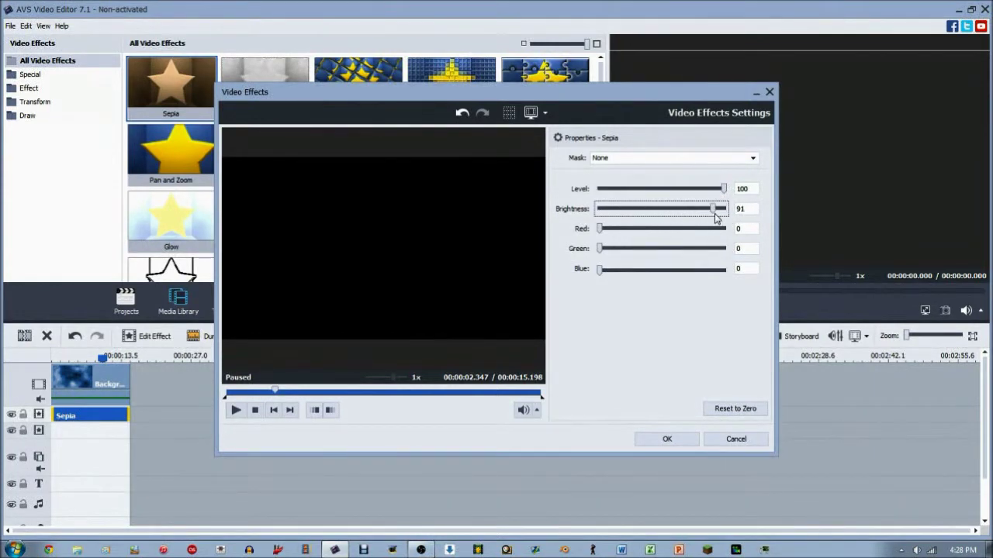
double_click(747, 208)
type("80")
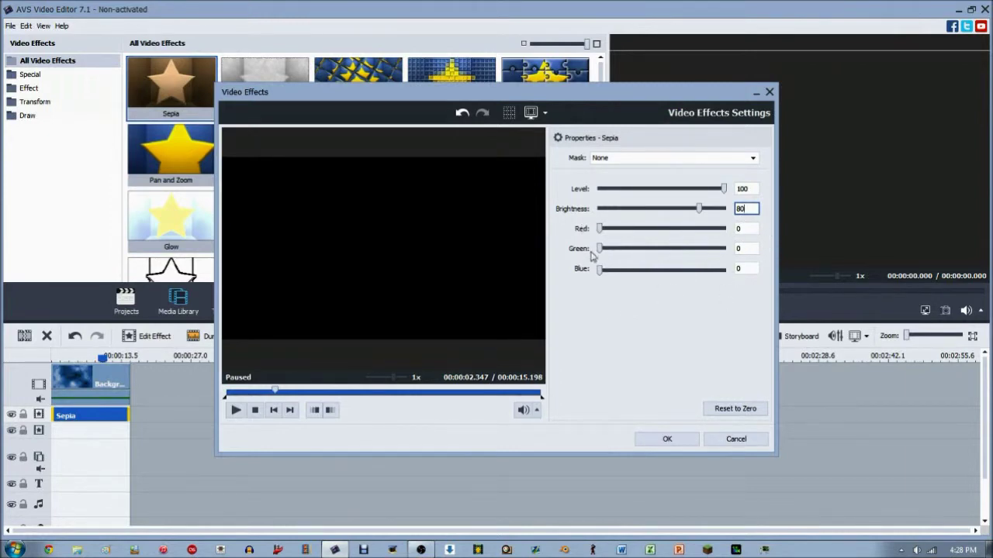
Set Sepia's Red to 100, Green to 80 and Blue to 67
double_click(738, 229)
type("100")
double_click(748, 248)
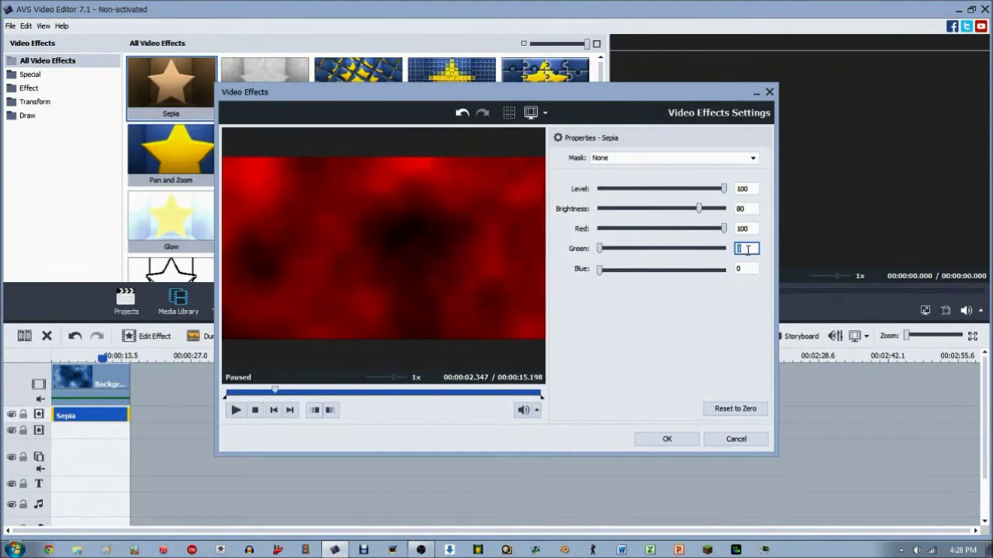
type("80")
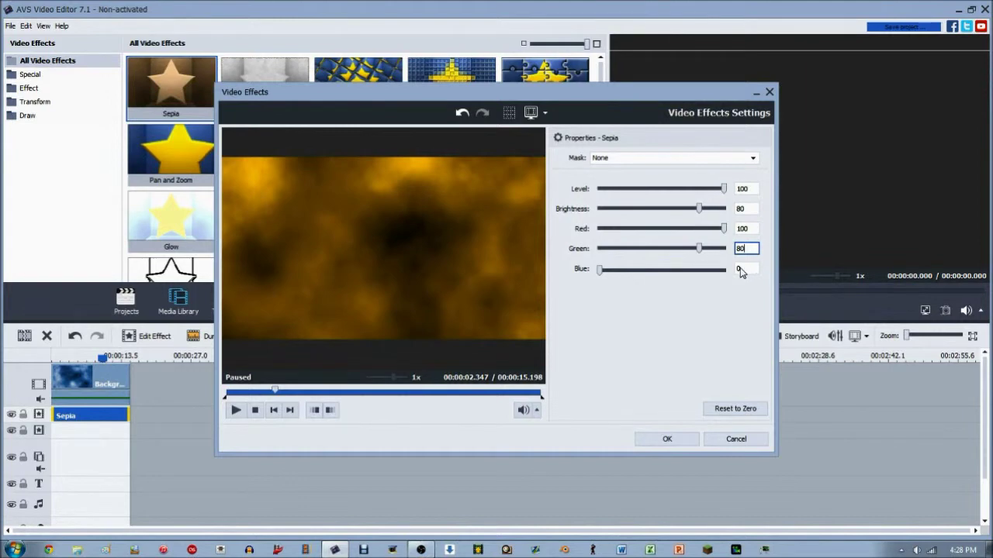
left_click(741, 269)
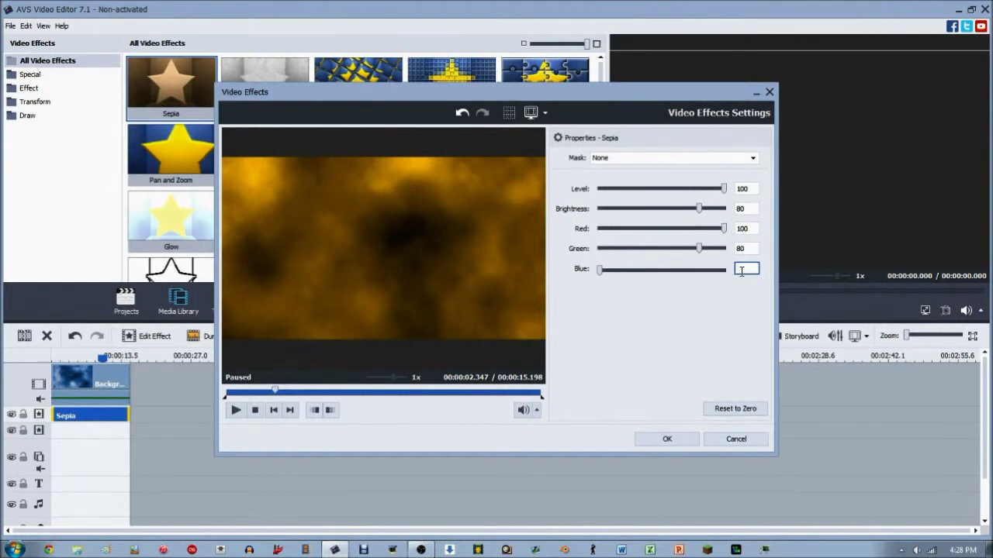
type("45")
key("BackSpace")
type("1")
left_click_drag(612, 271, 684, 275)
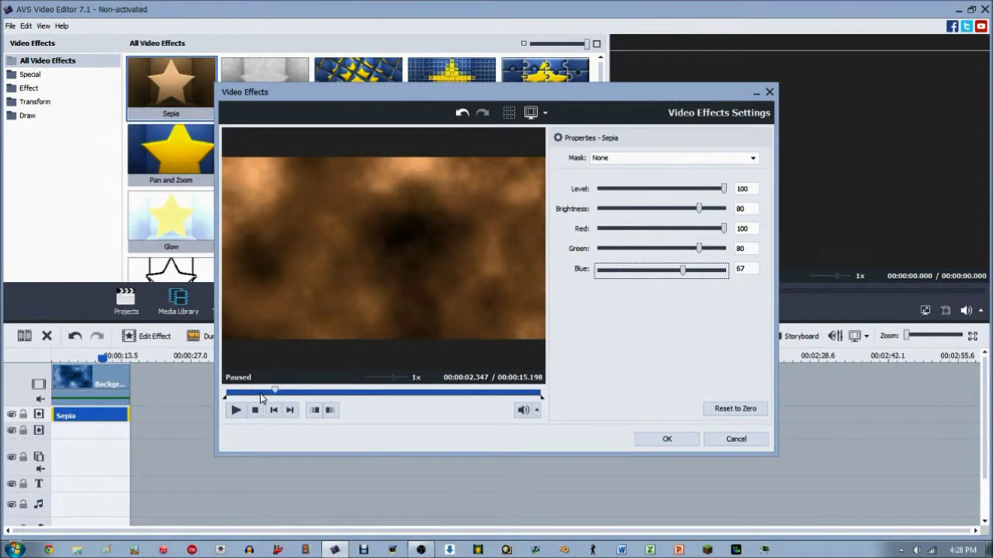
Mark the Sepia effect's start at 5.688 s and an end point, review the preview, and apply with OK
left_click_drag(275, 389, 306, 390)
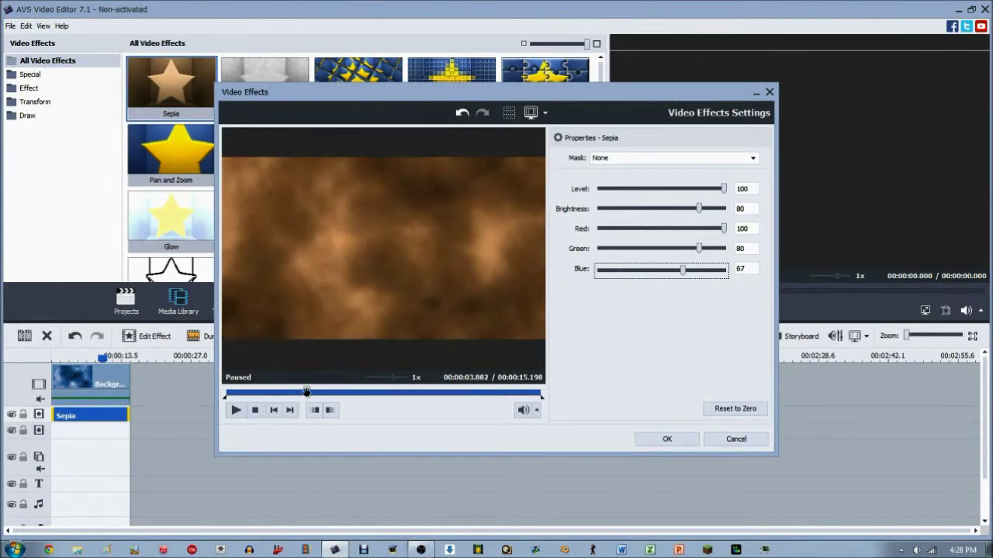
left_click(316, 411)
left_click(330, 409)
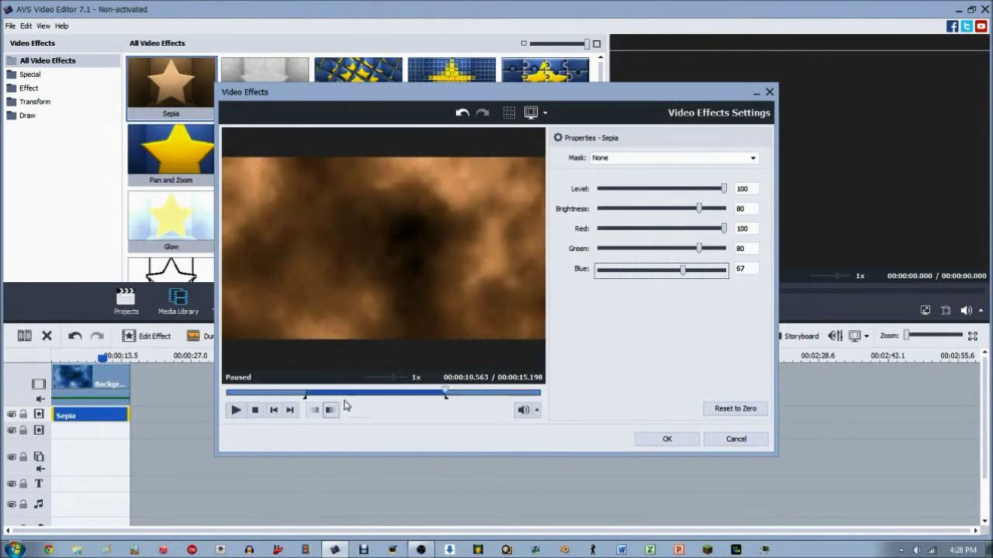
left_click(314, 409)
left_click_drag(344, 393, 218, 398)
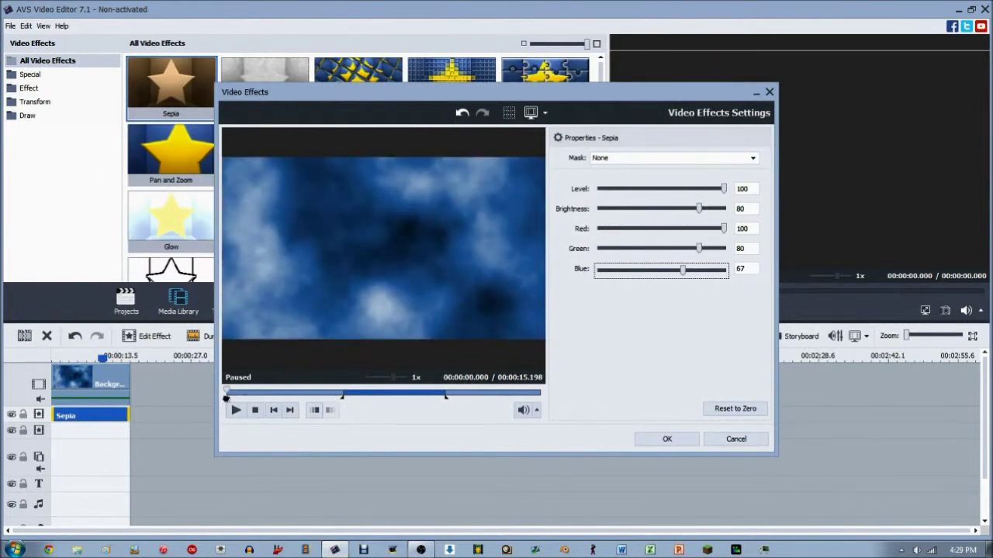
left_click(232, 392)
left_click_drag(231, 391, 455, 385)
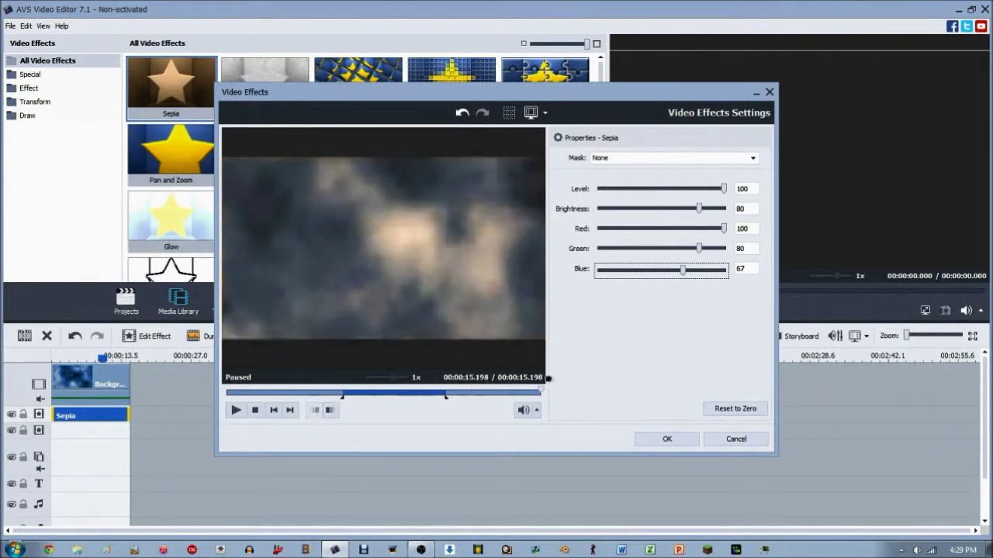
left_click(661, 438)
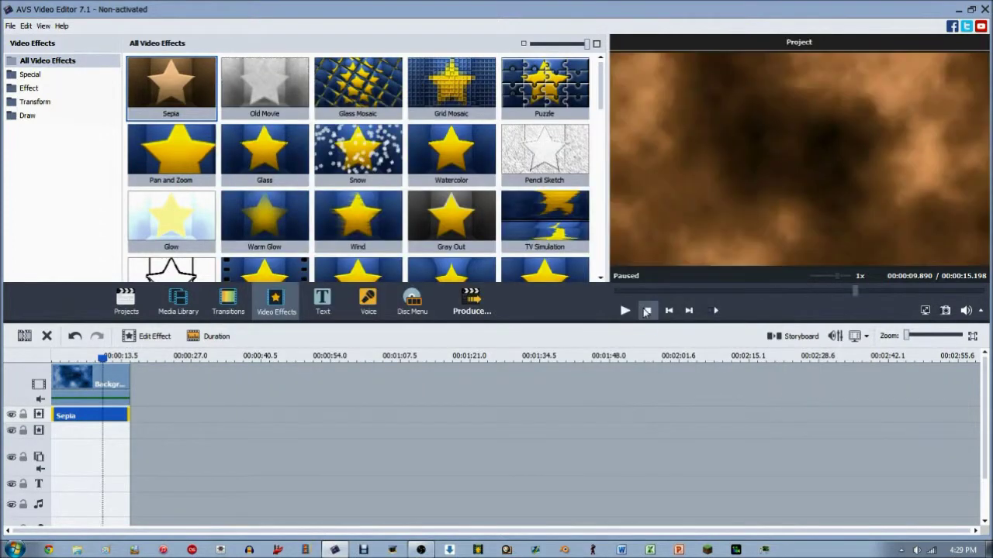
Play and pause the project preview, then preview the Old Movie and Sepia effect samples
left_click(626, 310)
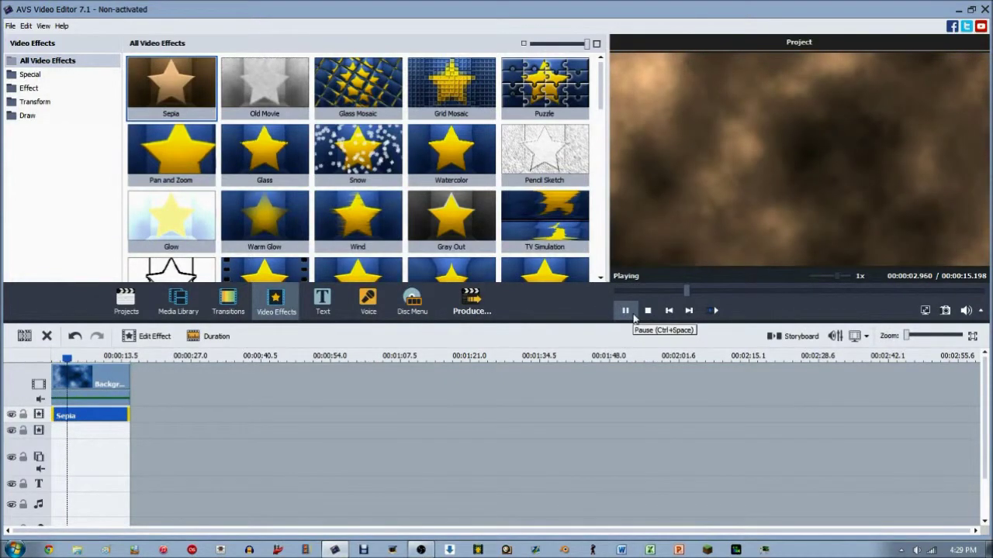
left_click(629, 311)
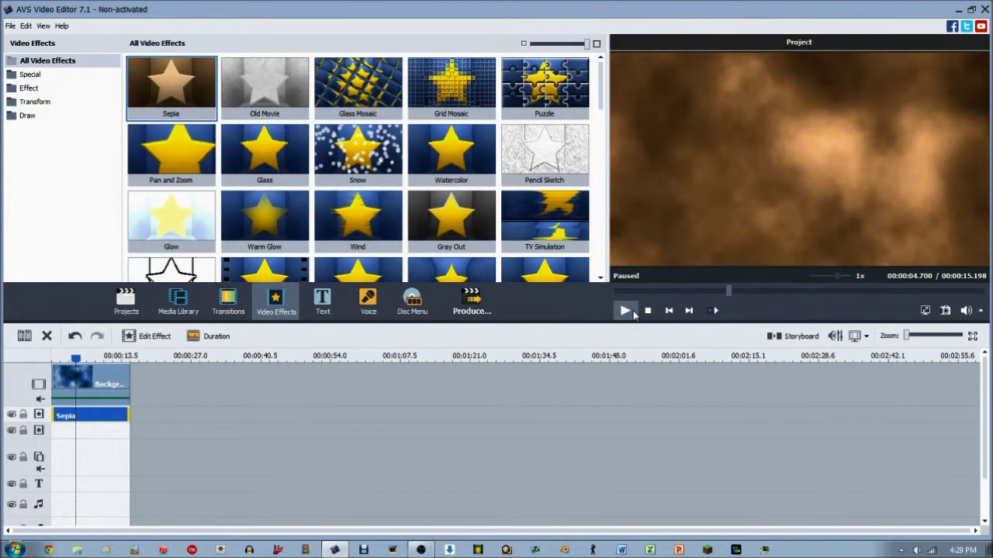
left_click_drag(601, 82, 585, 279)
scroll(465, 194, "up", 6)
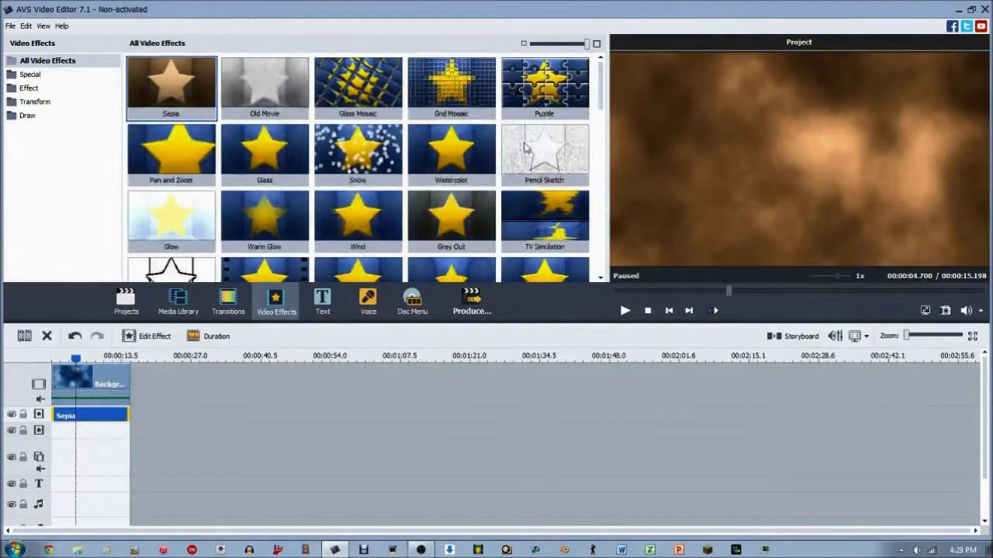
left_click(284, 72)
left_click(170, 81)
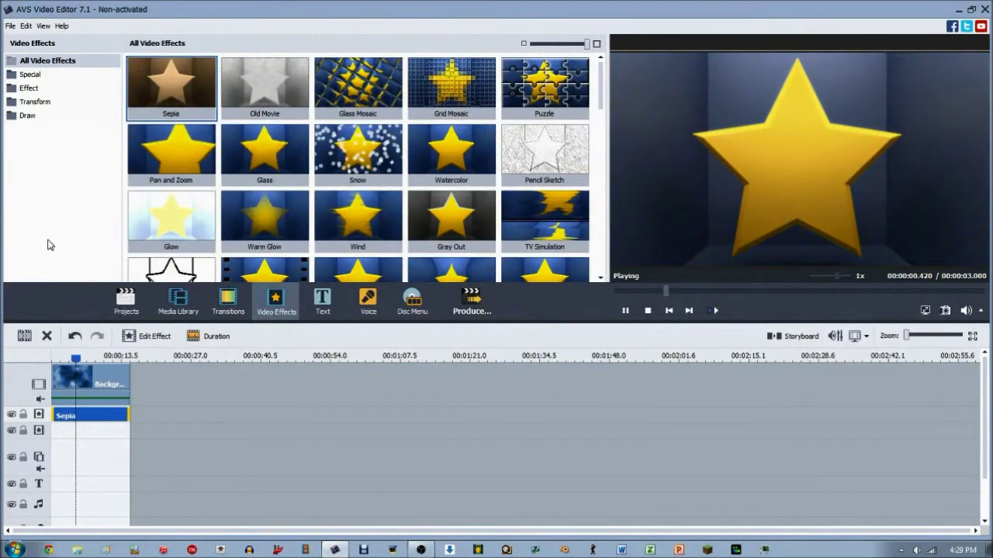